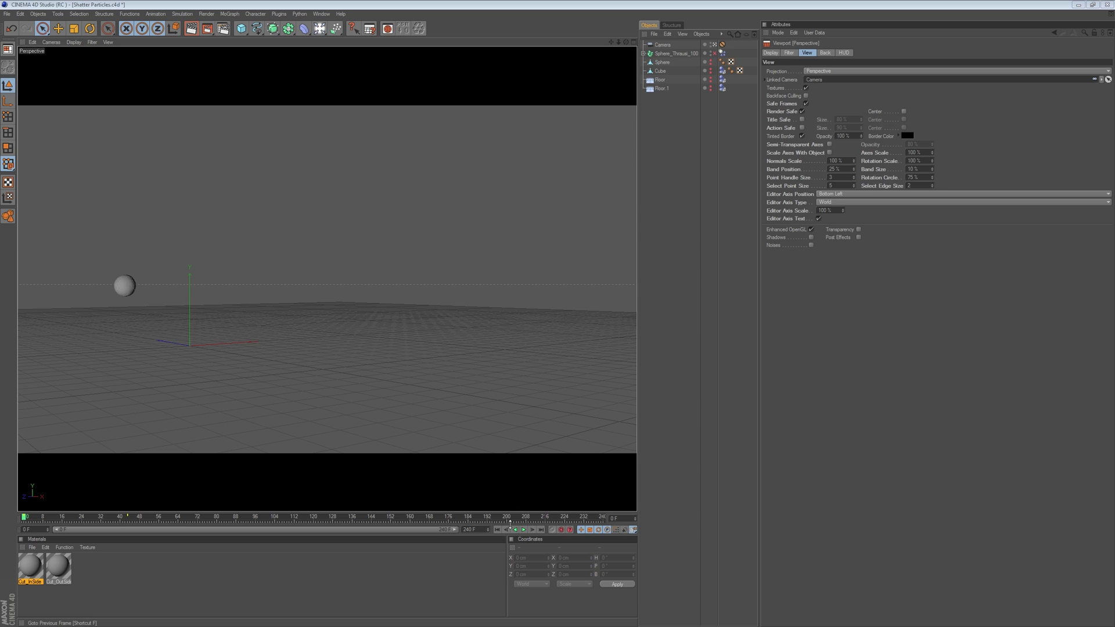
- Play the sphere shatter simulation, stop it partway, and rewind to frame 0
left_click(525, 531)
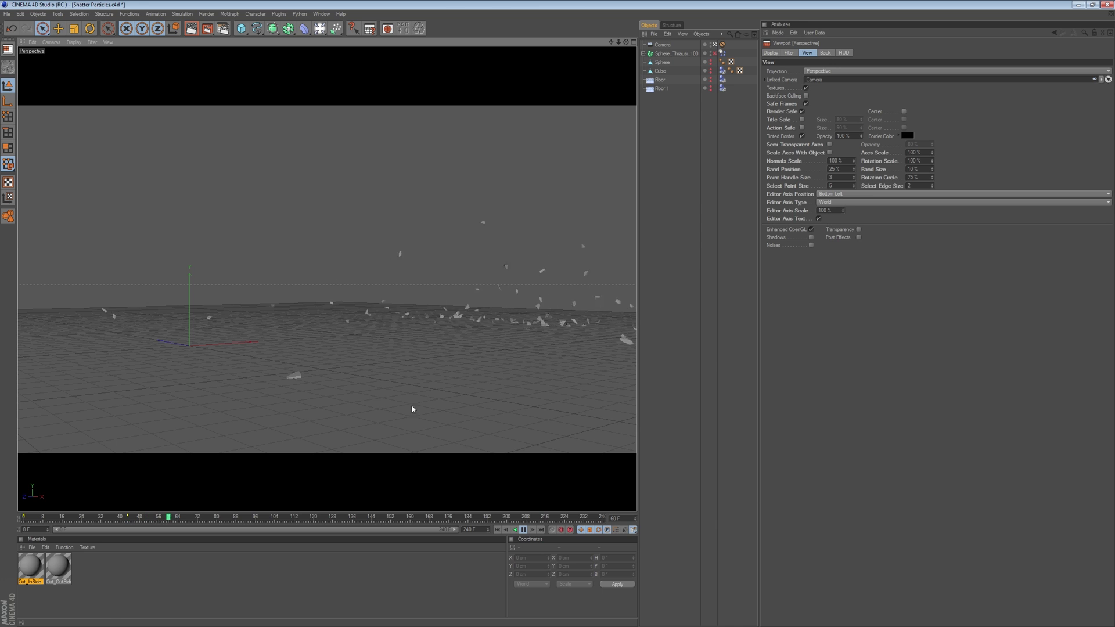
left_click(524, 530)
left_click(497, 529)
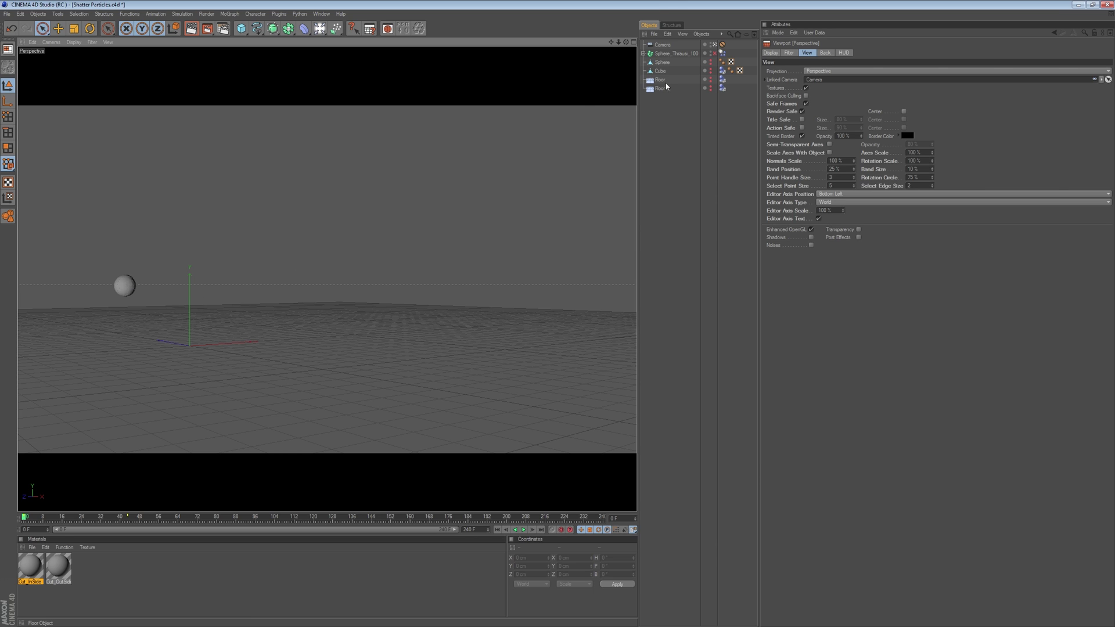
- Show the Force settings of Sphere_Thrausi_100's Dynamics Body tag, with Linear and Angular Damping at 0%
left_click(669, 54)
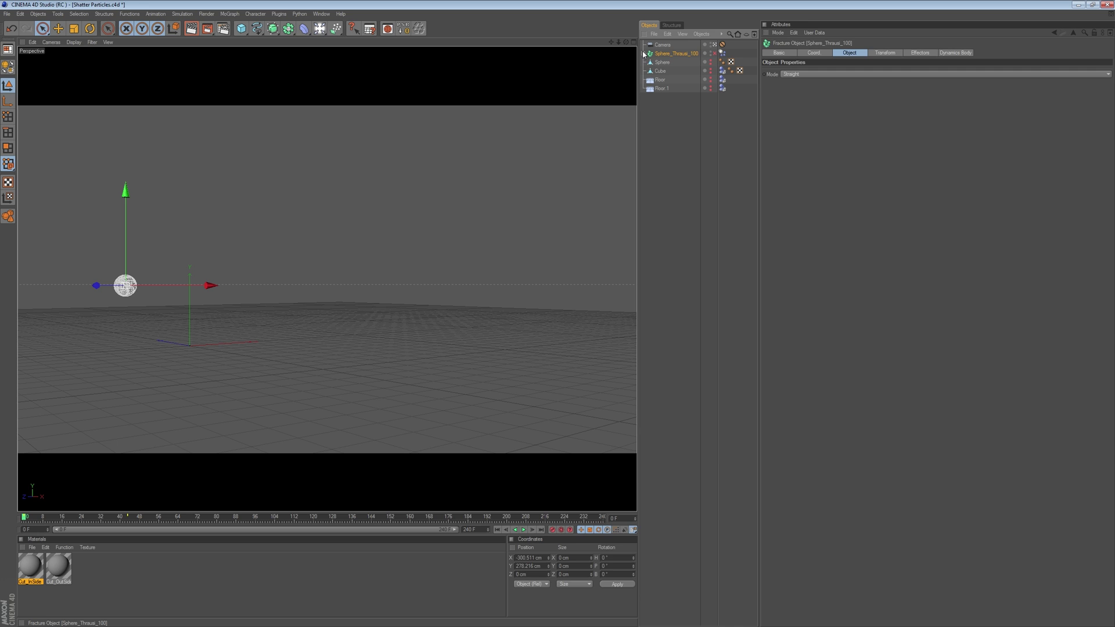
left_click(643, 54)
left_click(643, 54)
left_click(643, 54)
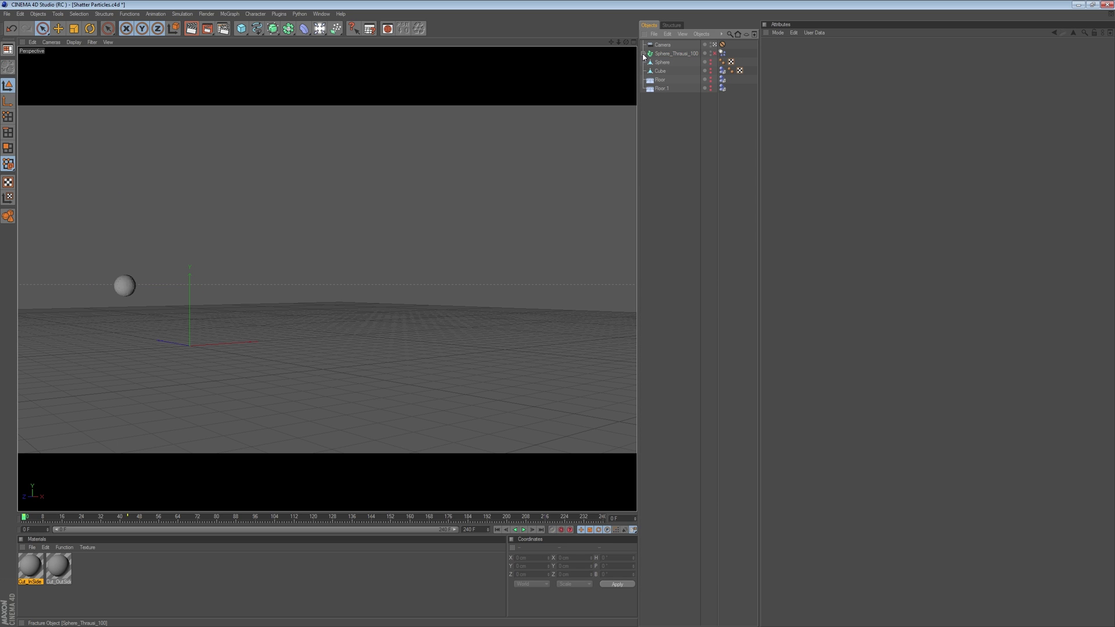
left_click(723, 54)
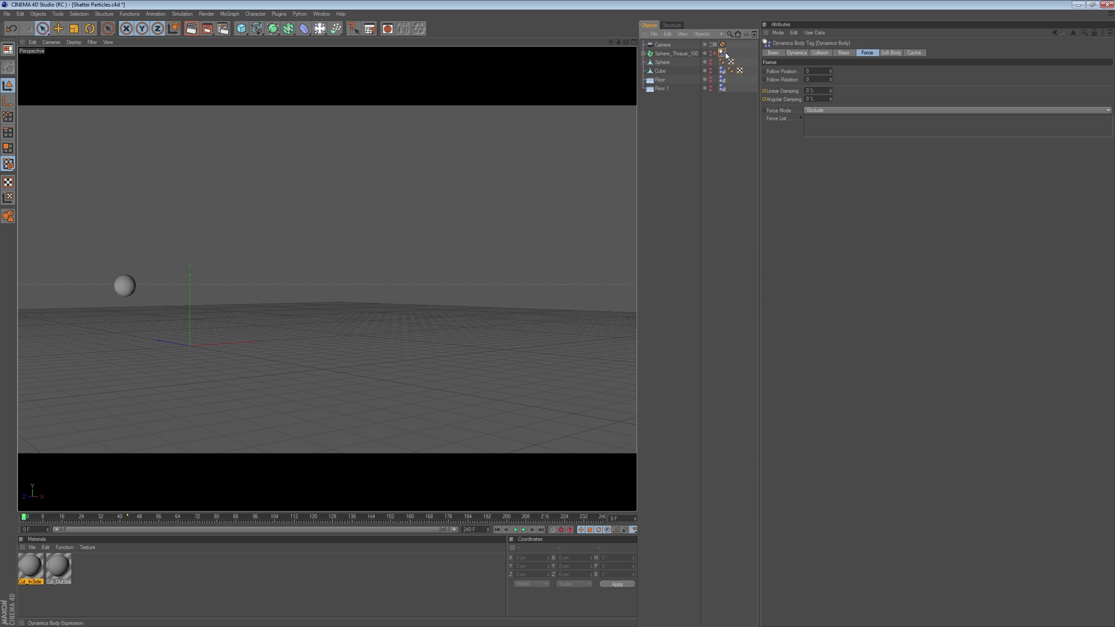
left_click(863, 53)
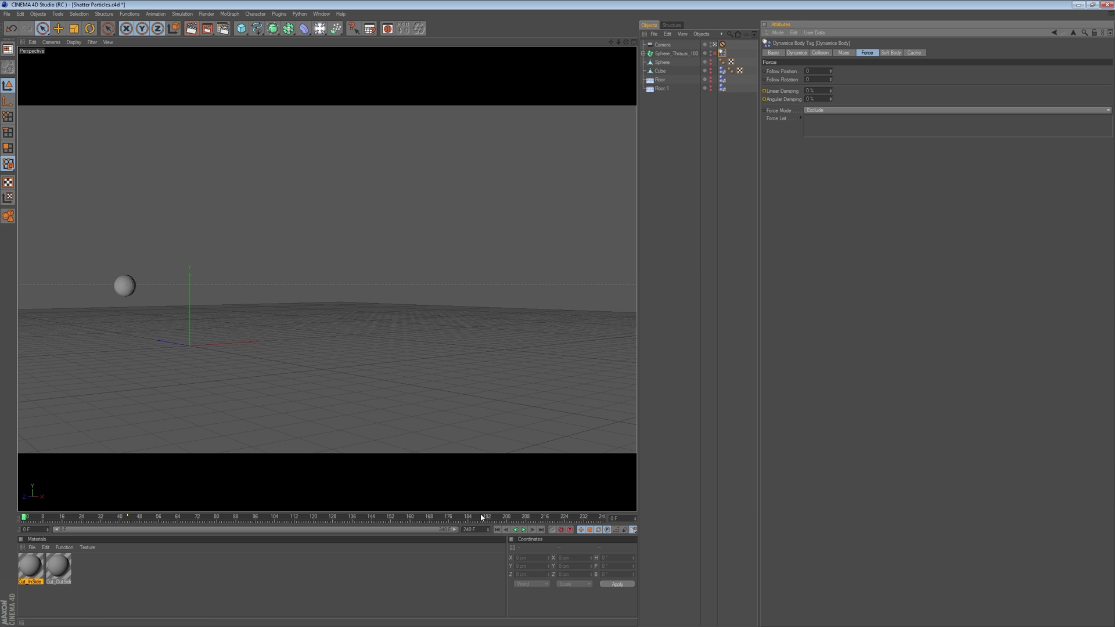
- At frame 67, keyframe Linear and Angular Damping at 0%
left_click(523, 532)
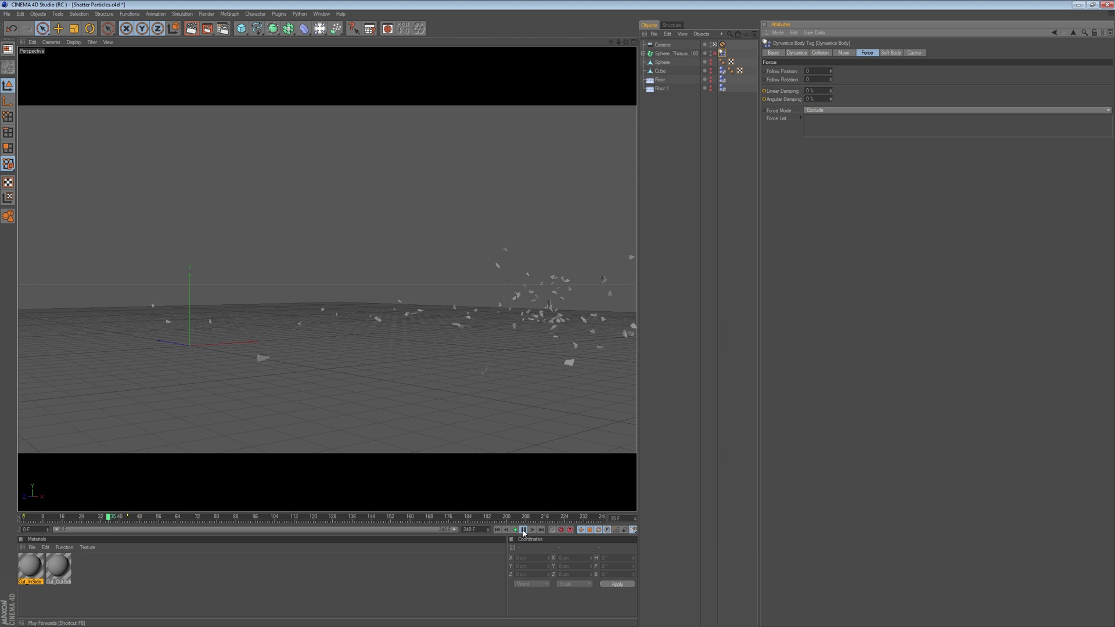
left_click(523, 530)
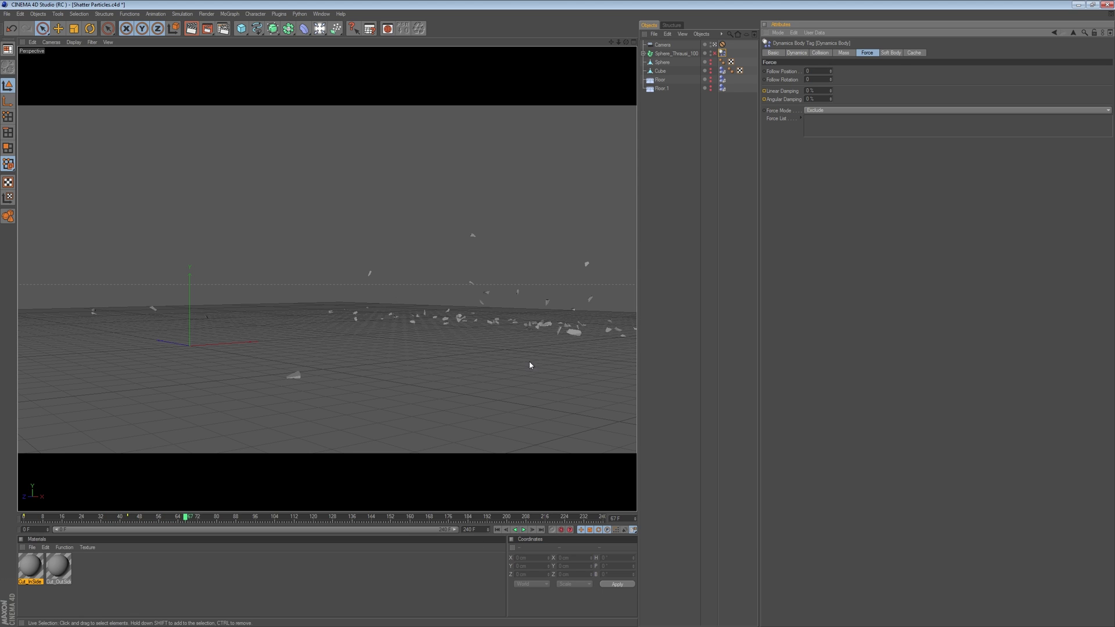
left_click(766, 91)
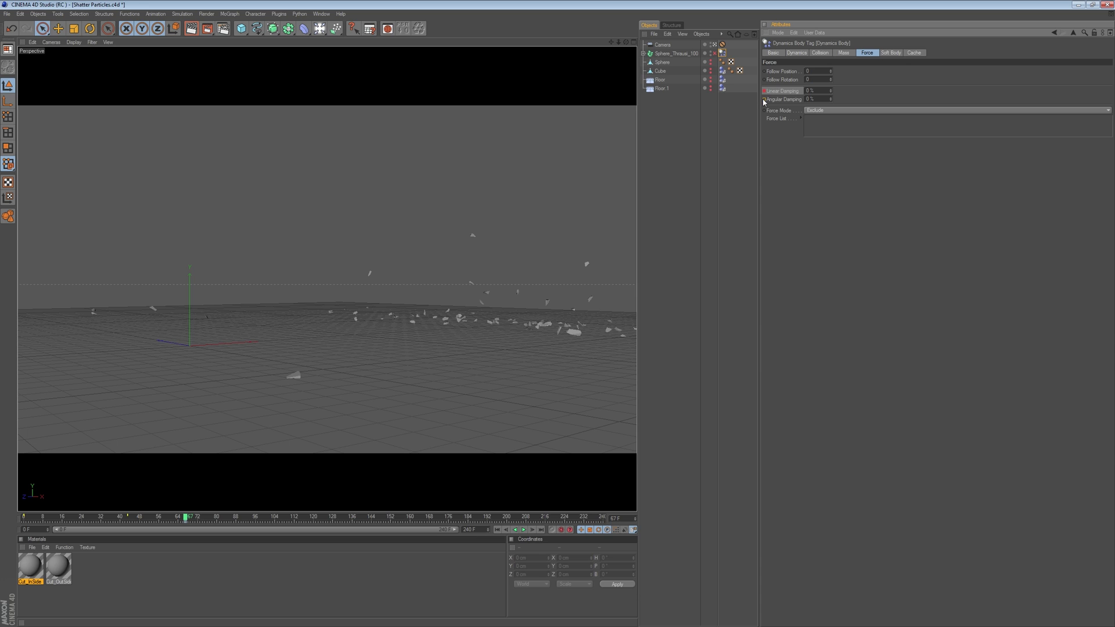
left_click(764, 100)
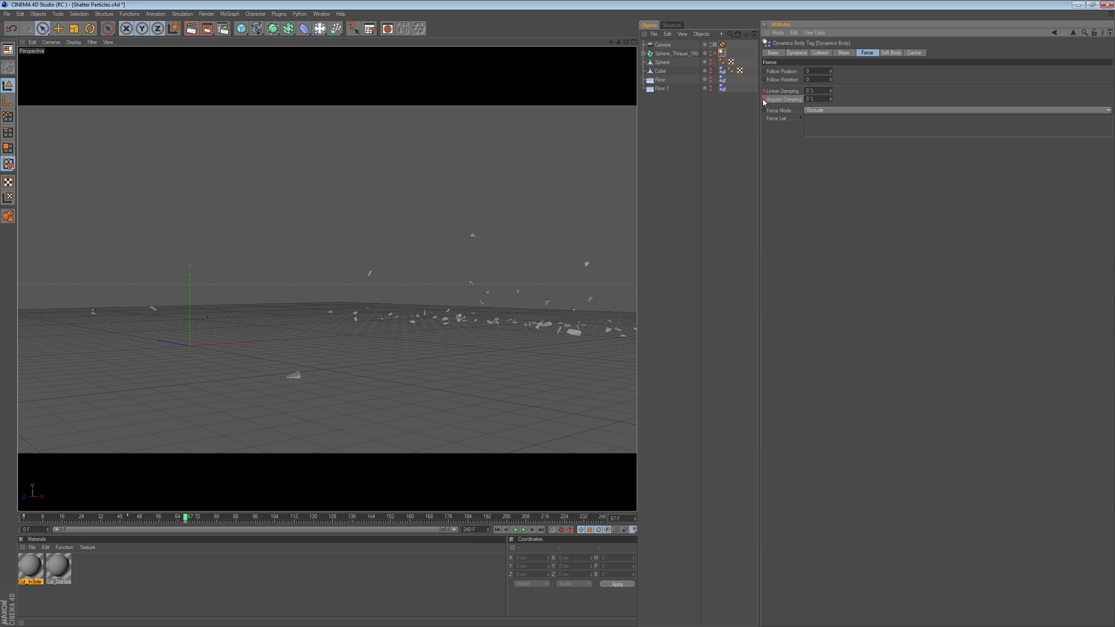
- At frame 137, keyframe both damping values at 100%, then rewind to frame 0
left_click(524, 530)
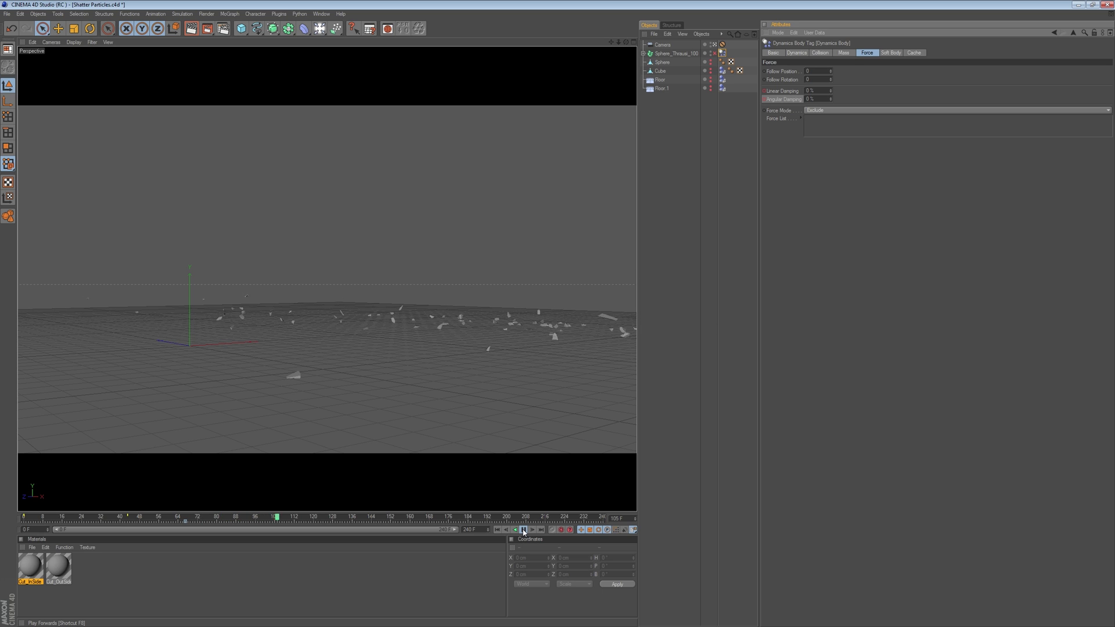
left_click(524, 530)
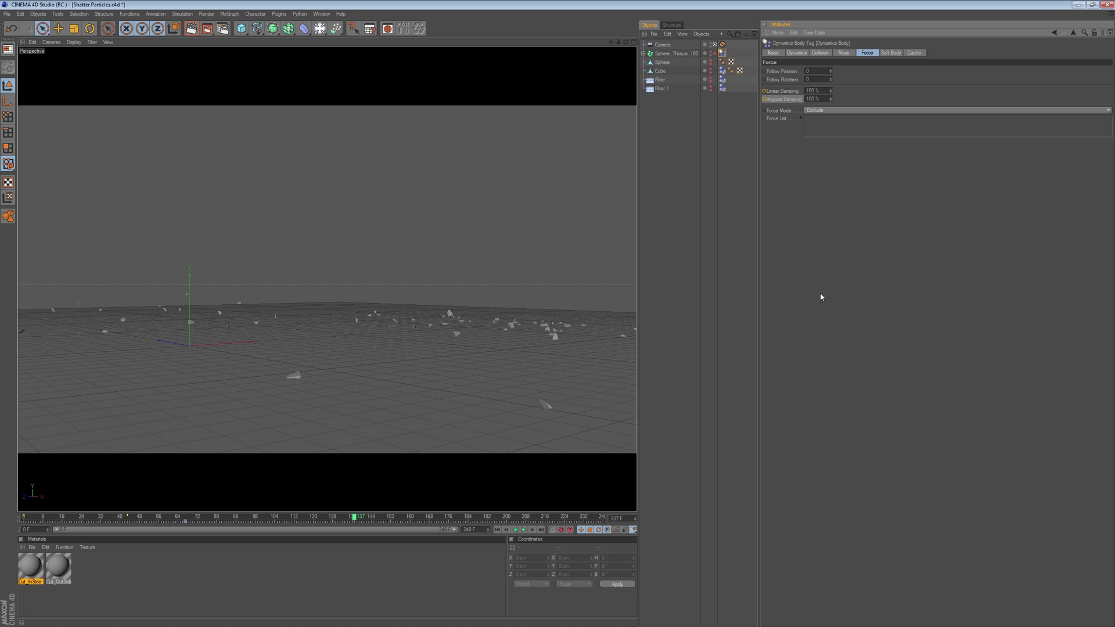
left_click(764, 91, "ctrl")
left_click(764, 99, "ctrl")
left_click(497, 530)
- Replay the damped simulation from frame 0 to watch the fragments settle
left_click(523, 530)
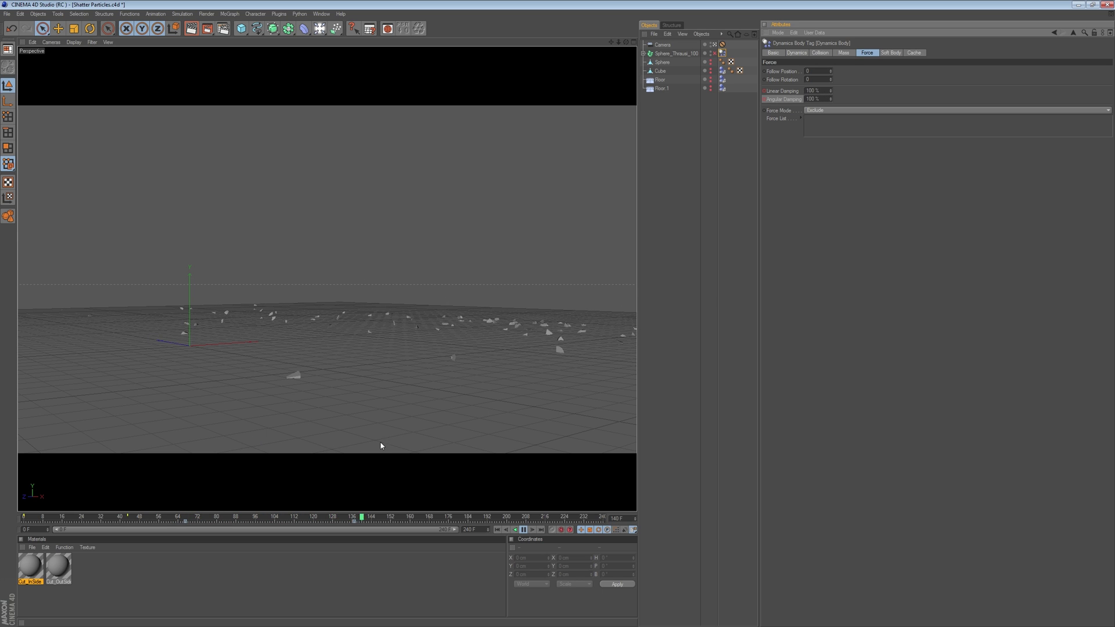
- Switch to the Animation layout and reveal Sphere_Thrausi_100's Linear and Angular Damping F-Curves
left_click(324, 15)
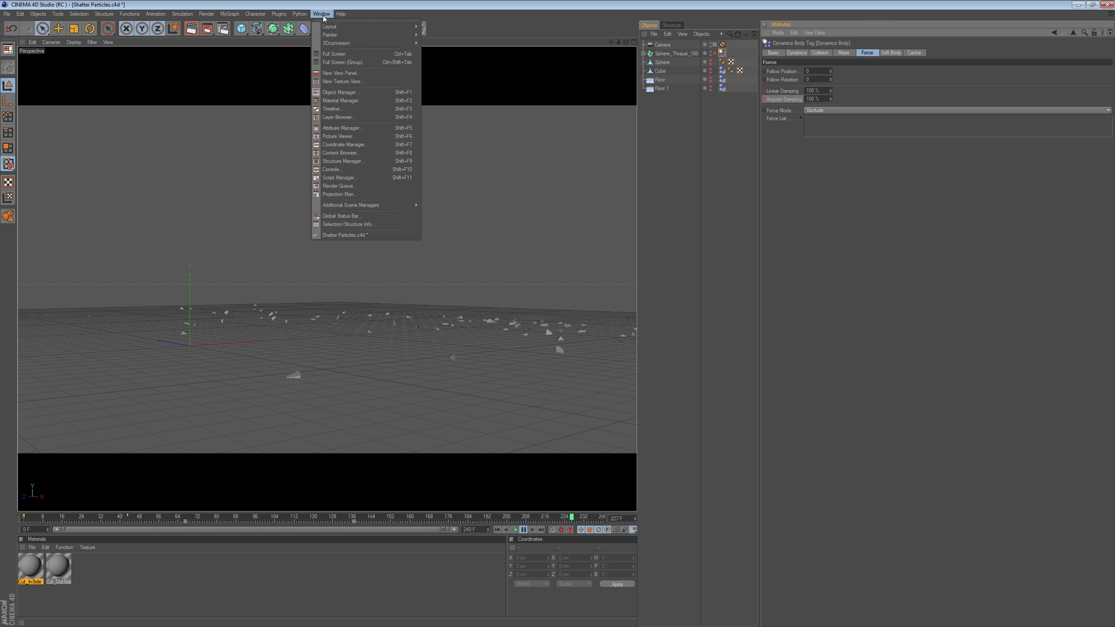
mouse_move(332, 31)
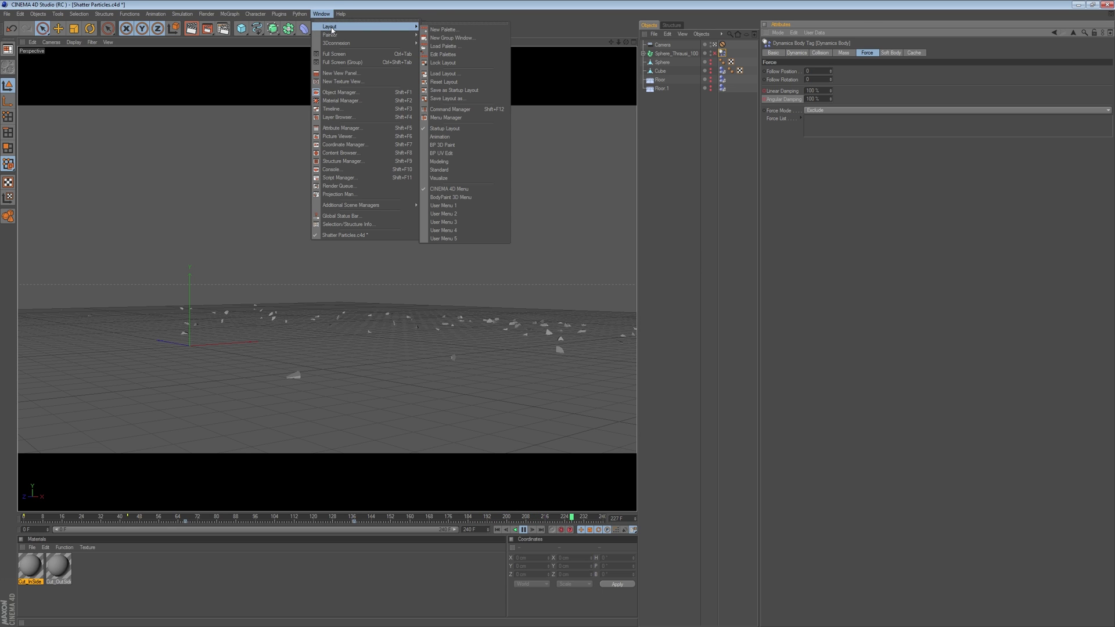
left_click(465, 138)
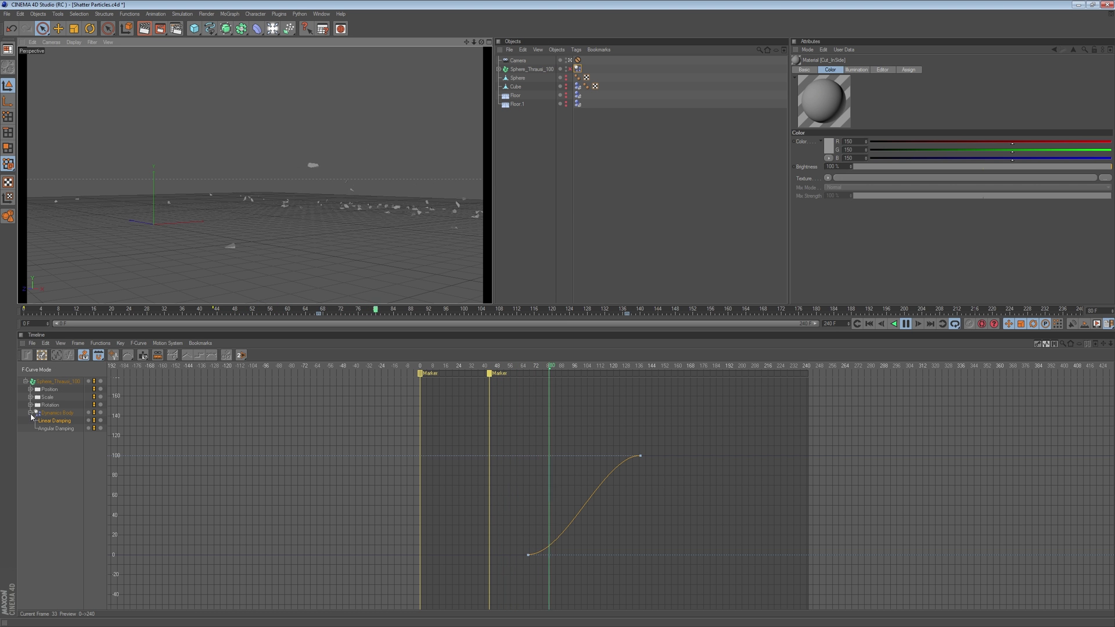
left_click(26, 381)
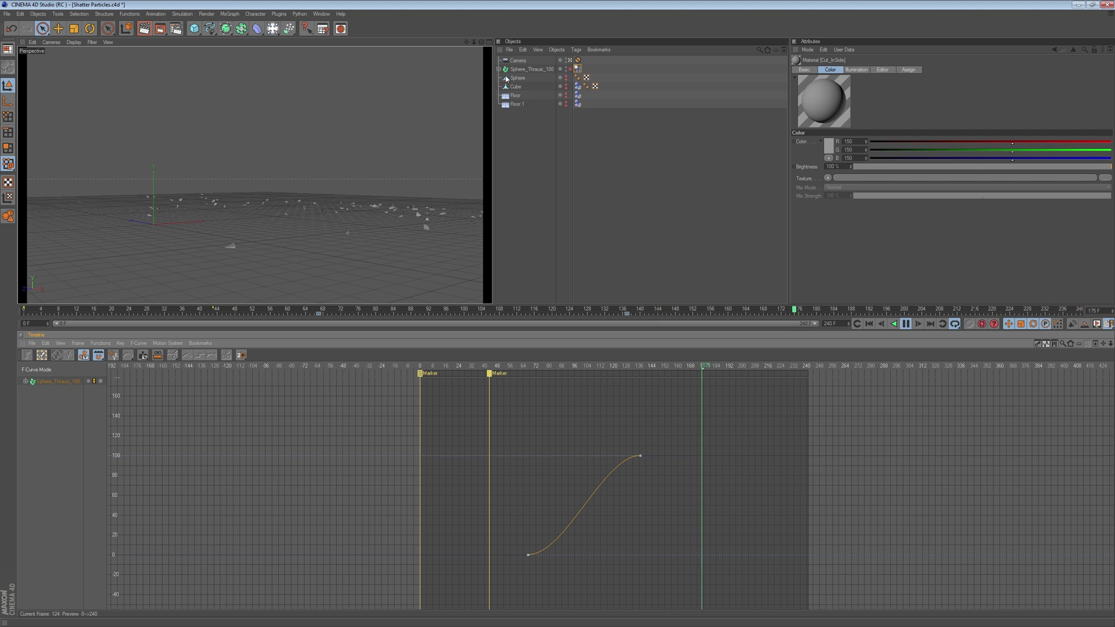
left_click(526, 69)
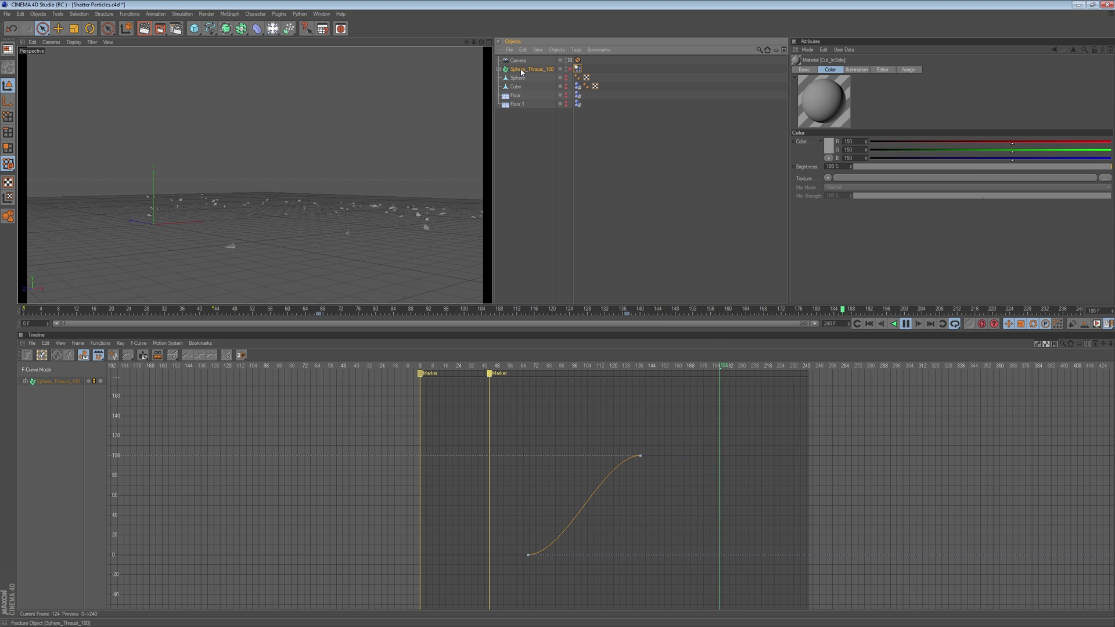
left_click(25, 382)
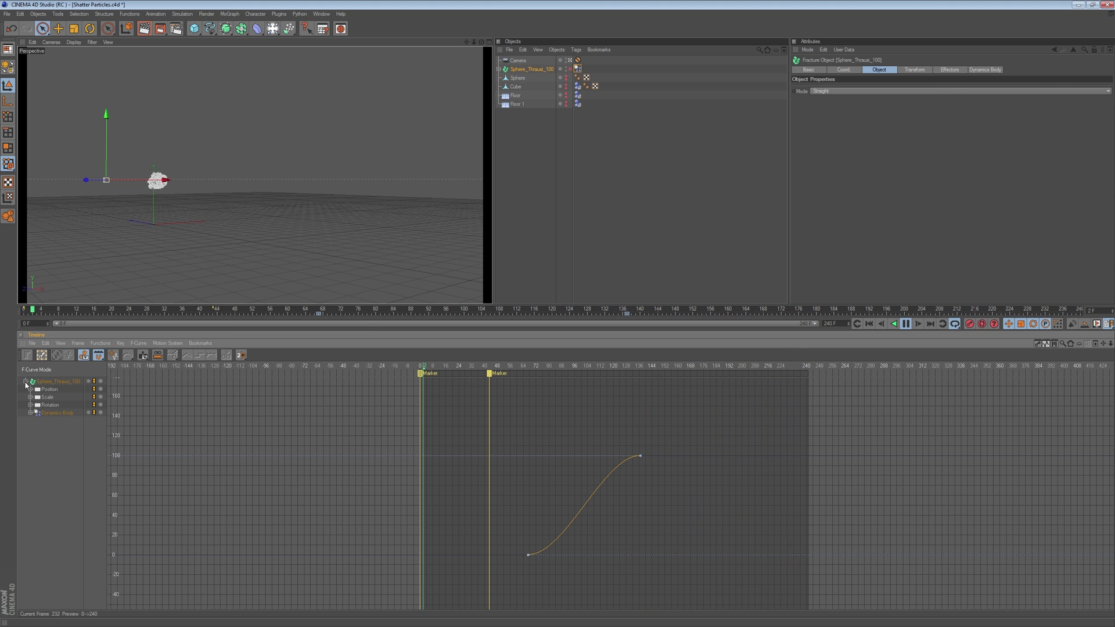
left_click(30, 413)
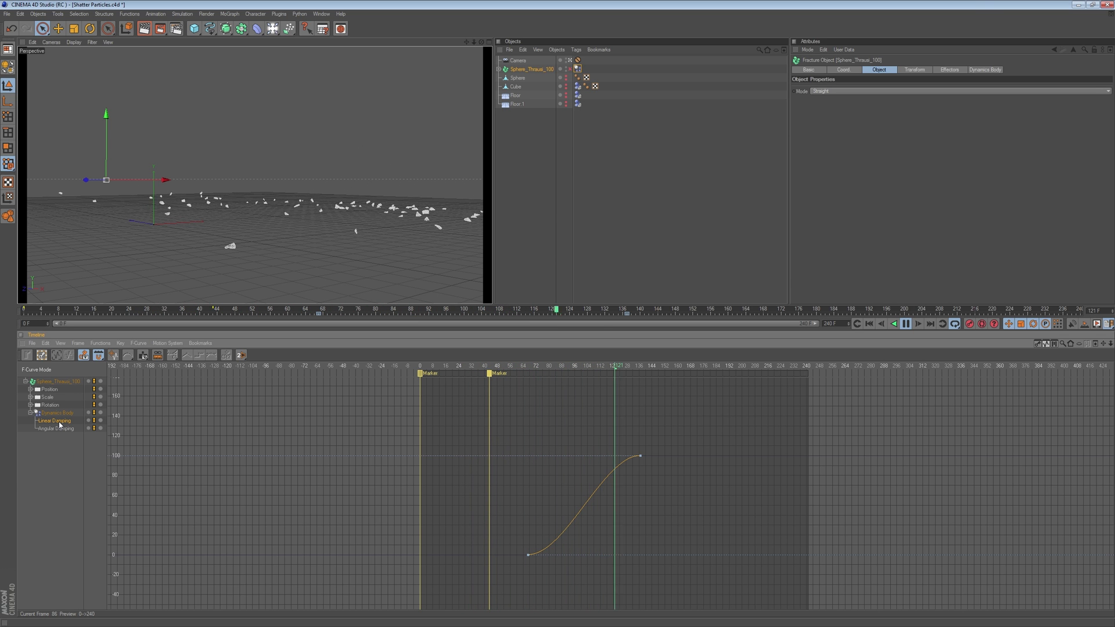
left_click(54, 429)
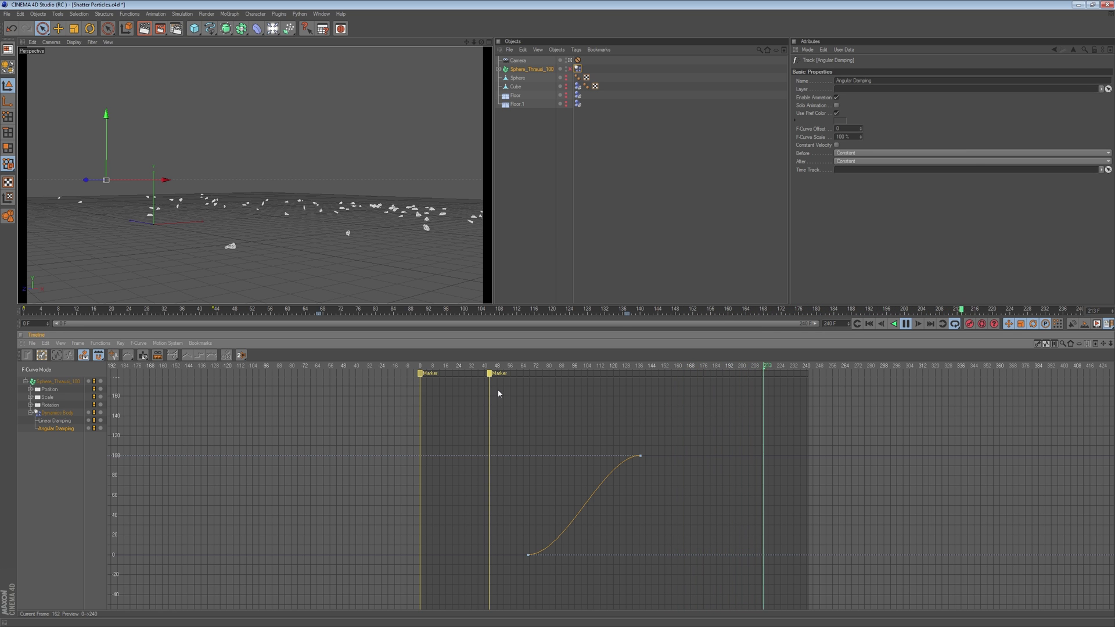
- Drag each 100% key's left tangent leftward so the Angular and Linear Damping curves ease in
key("F8")
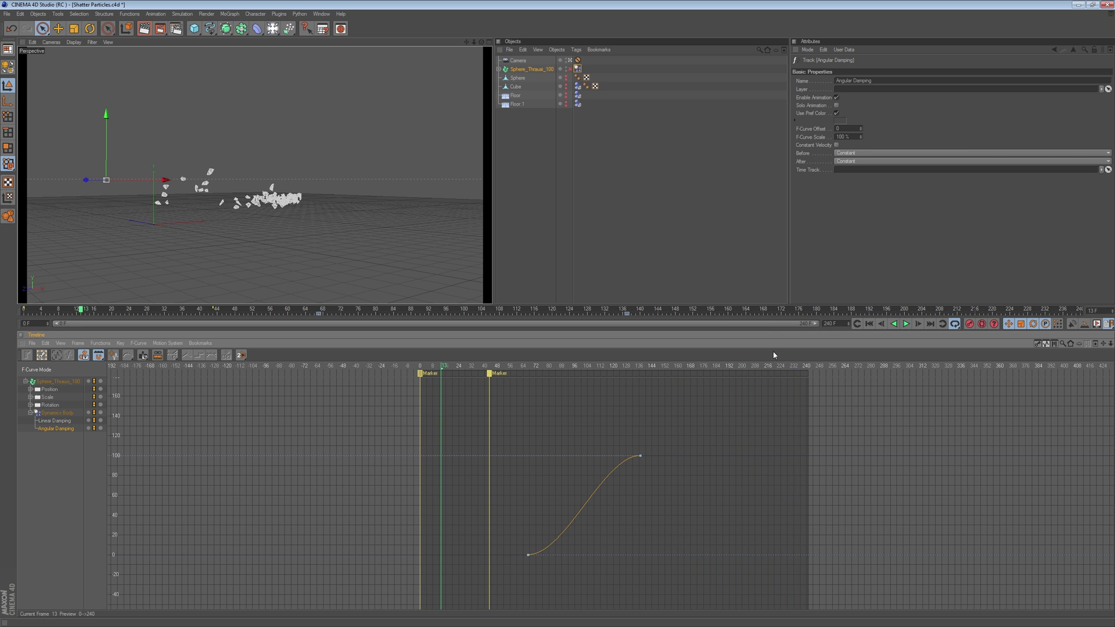
left_click(529, 557)
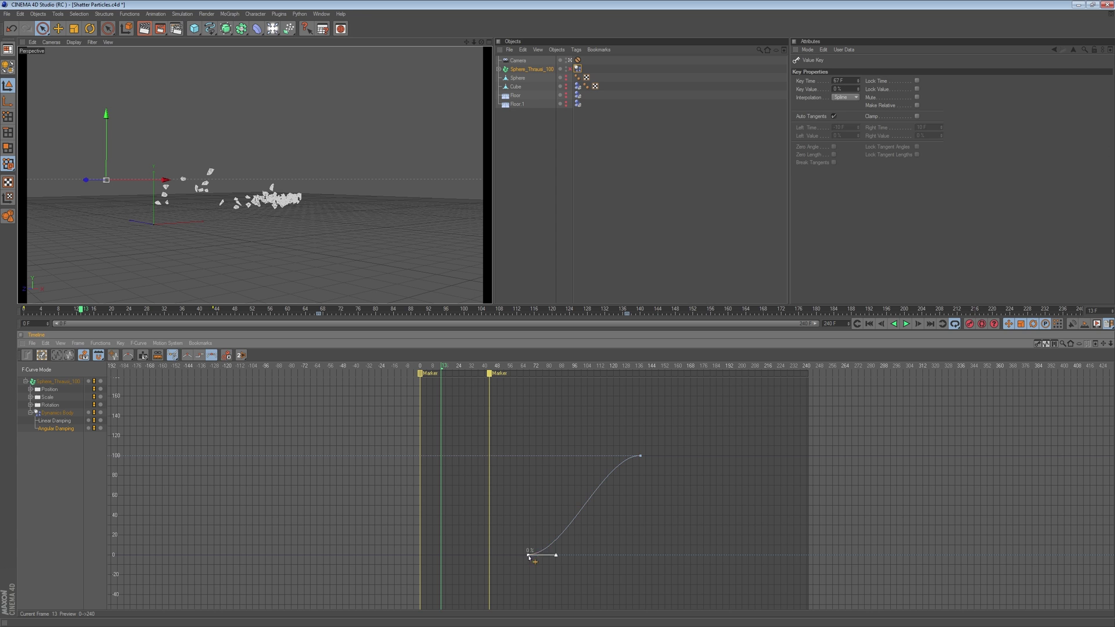
left_click(641, 457)
left_click_drag(613, 457, 568, 450)
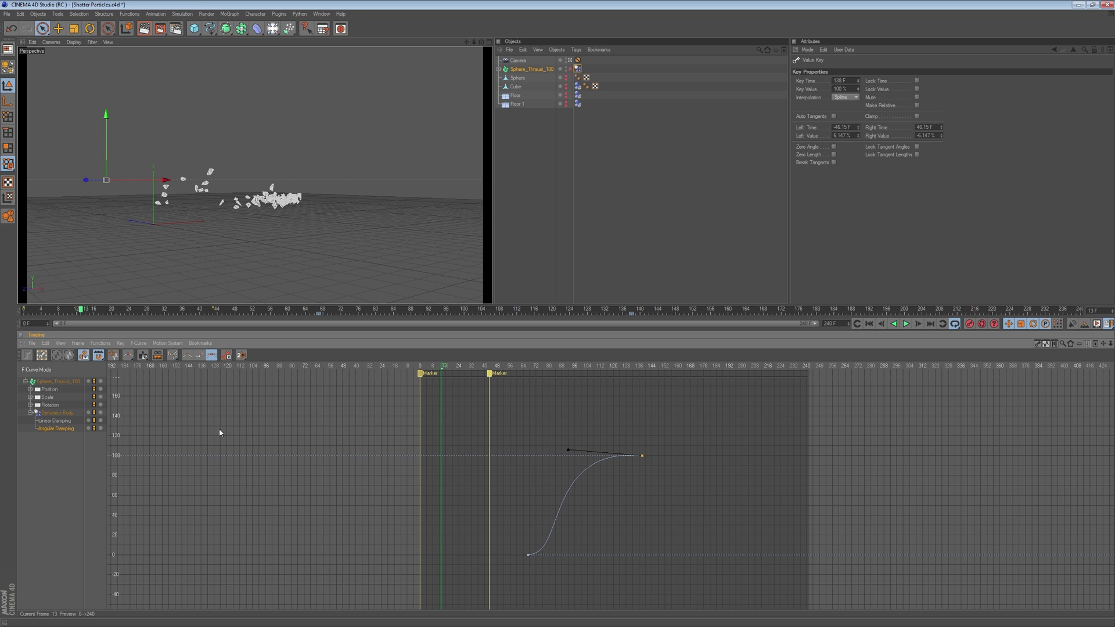
left_click(45, 422)
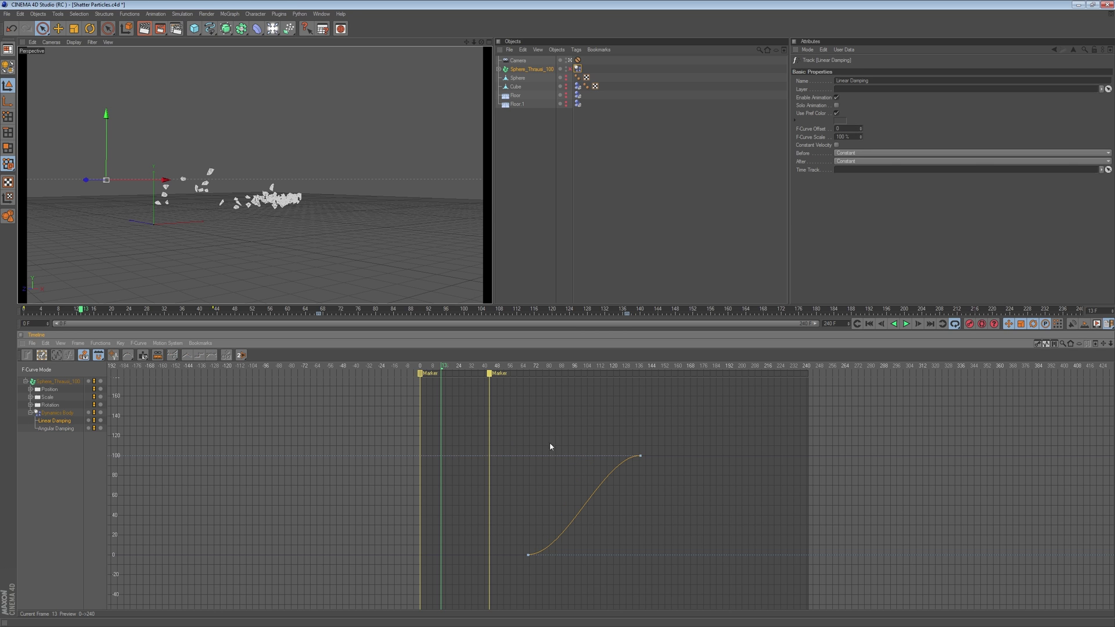
left_click(641, 457)
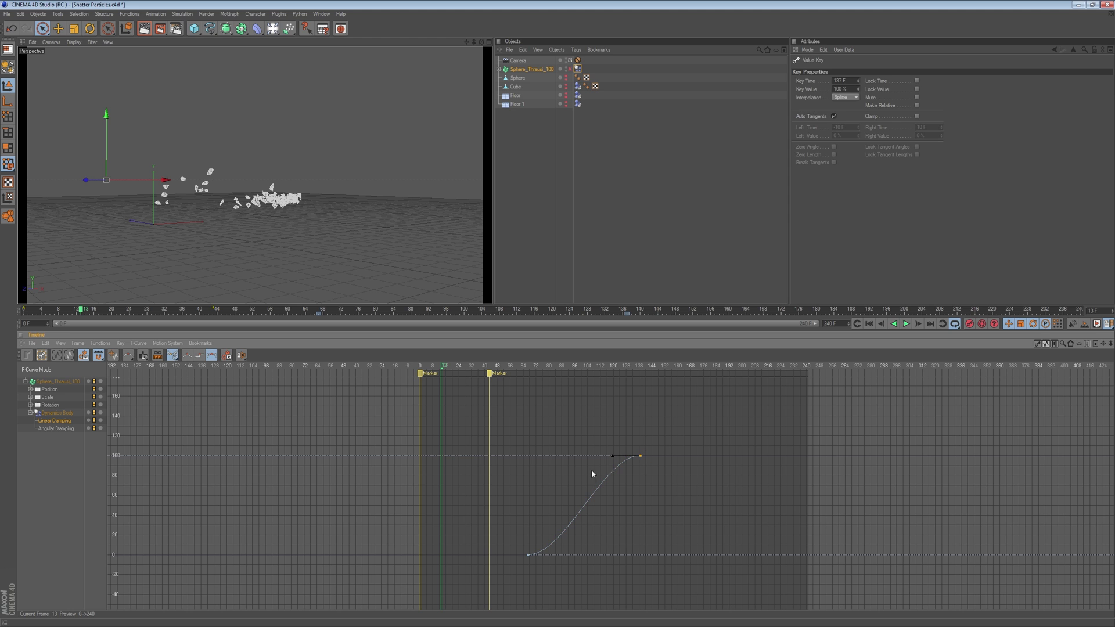
left_click_drag(612, 456, 562, 450)
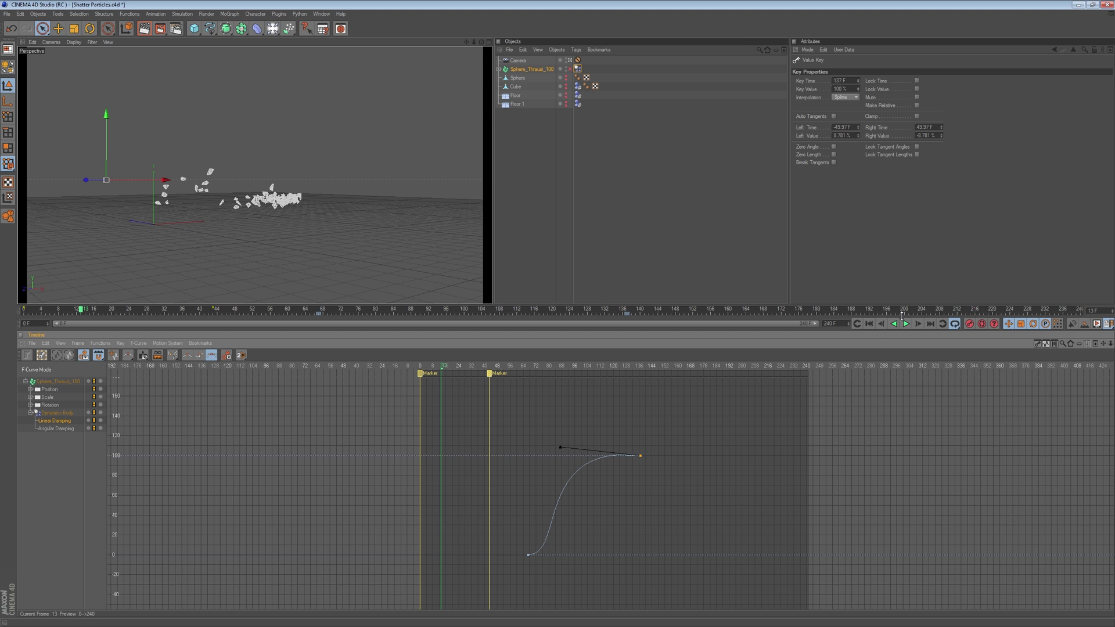
- Test-play the simulation, then move both damping curves' 0% keys to the frame-44 marker
left_click(869, 324)
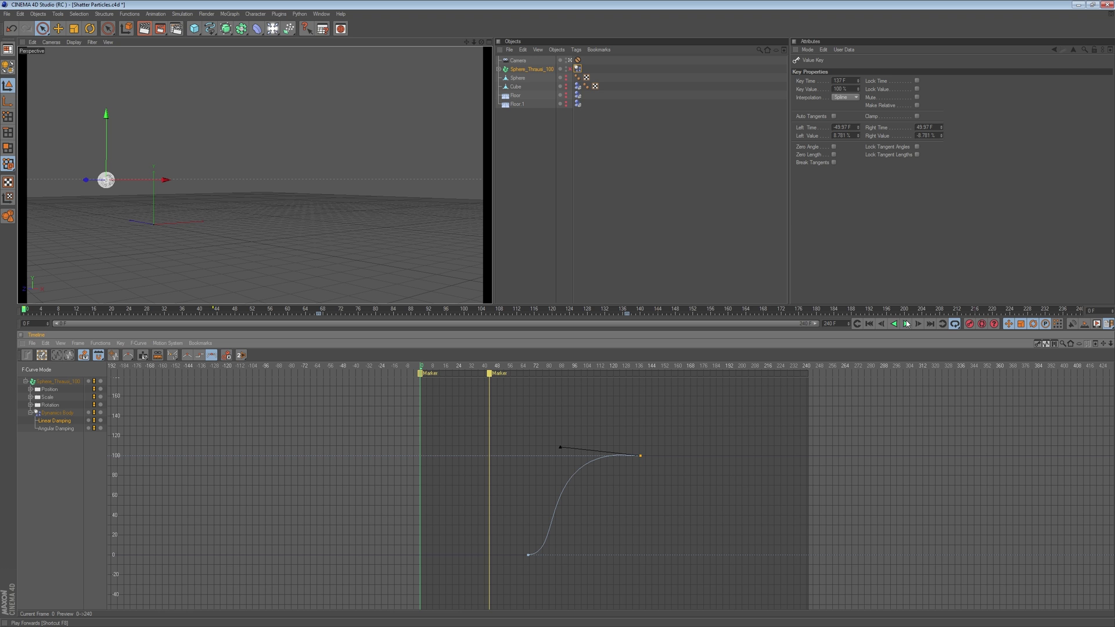
left_click(906, 325)
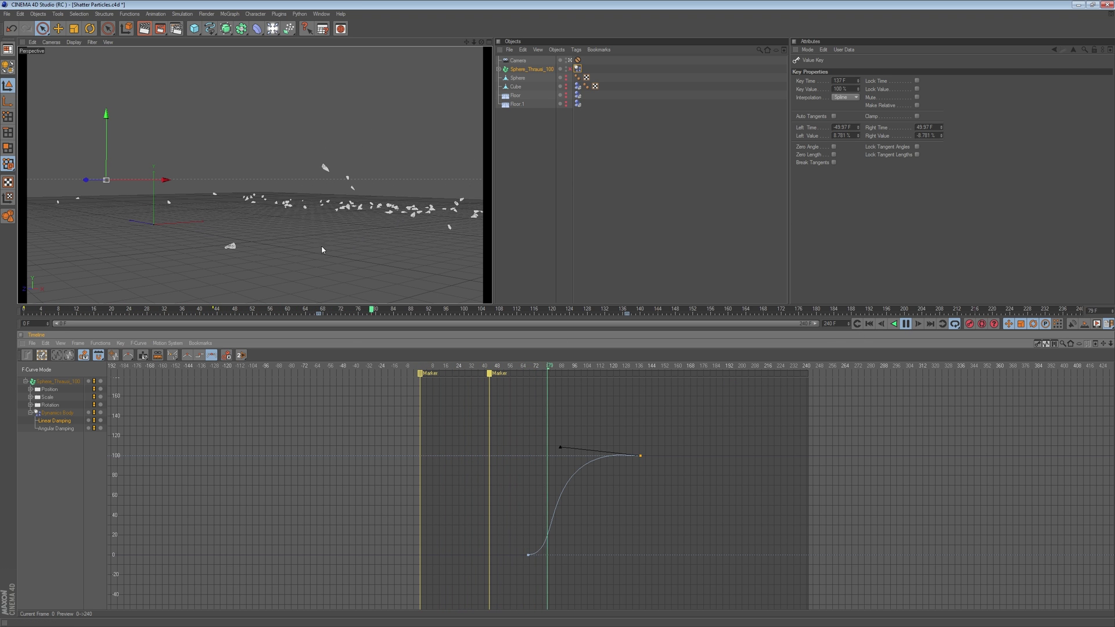
key("F8")
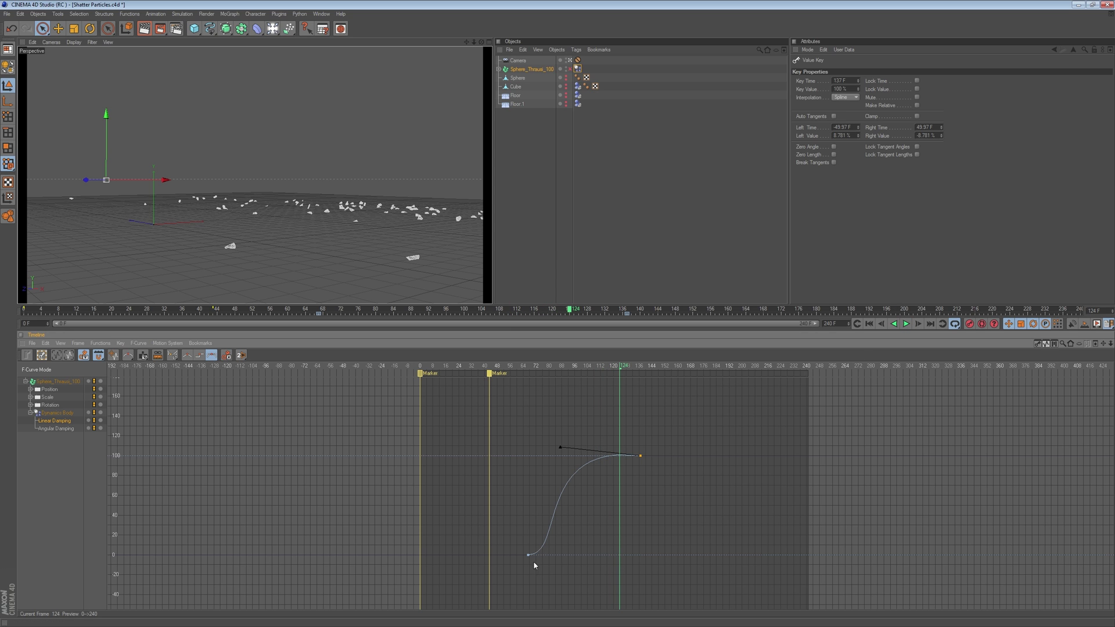
left_click_drag(528, 555, 494, 559)
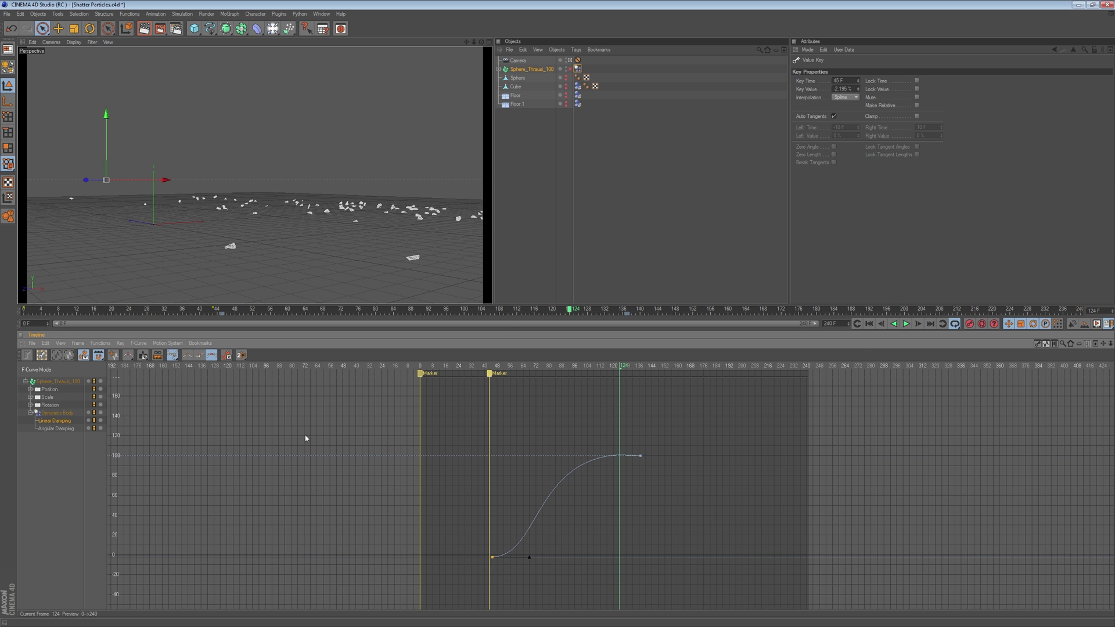
left_click(60, 429)
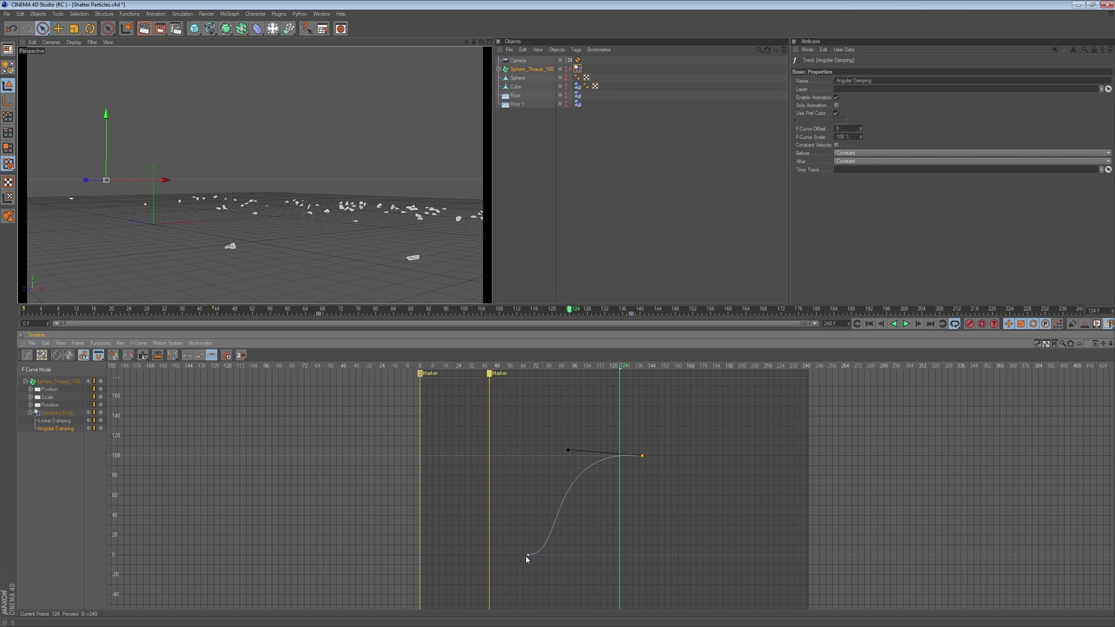
left_click_drag(528, 555, 490, 559)
- Lengthen both 100% keys' ease-in tangents and move the Linear Damping 100% key to frame 155
left_click(642, 456)
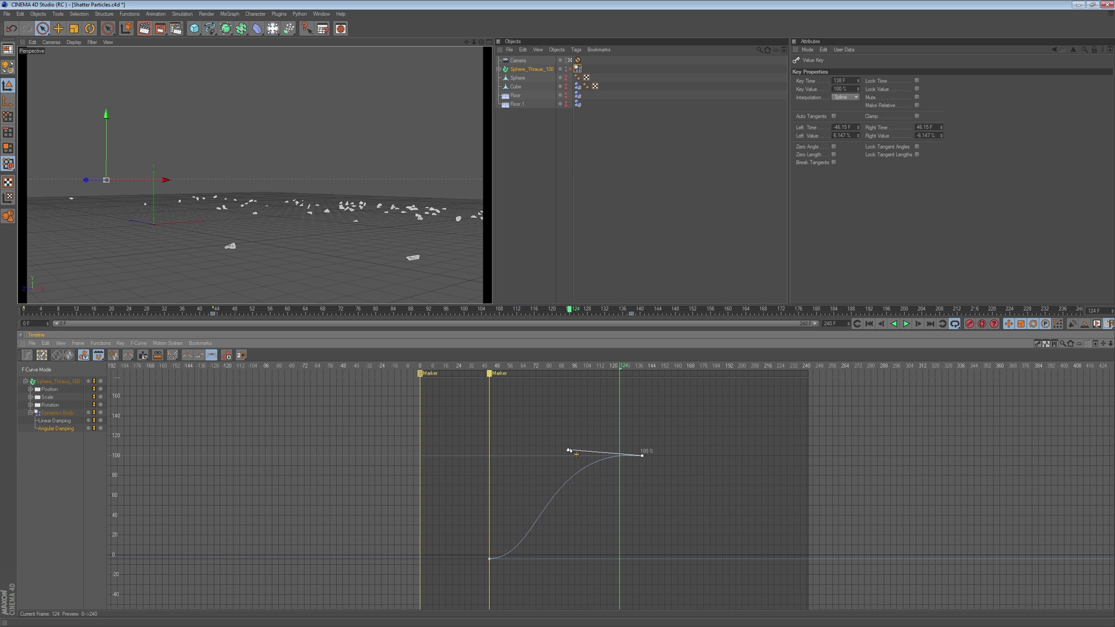
left_click_drag(570, 452, 495, 439)
left_click(69, 421)
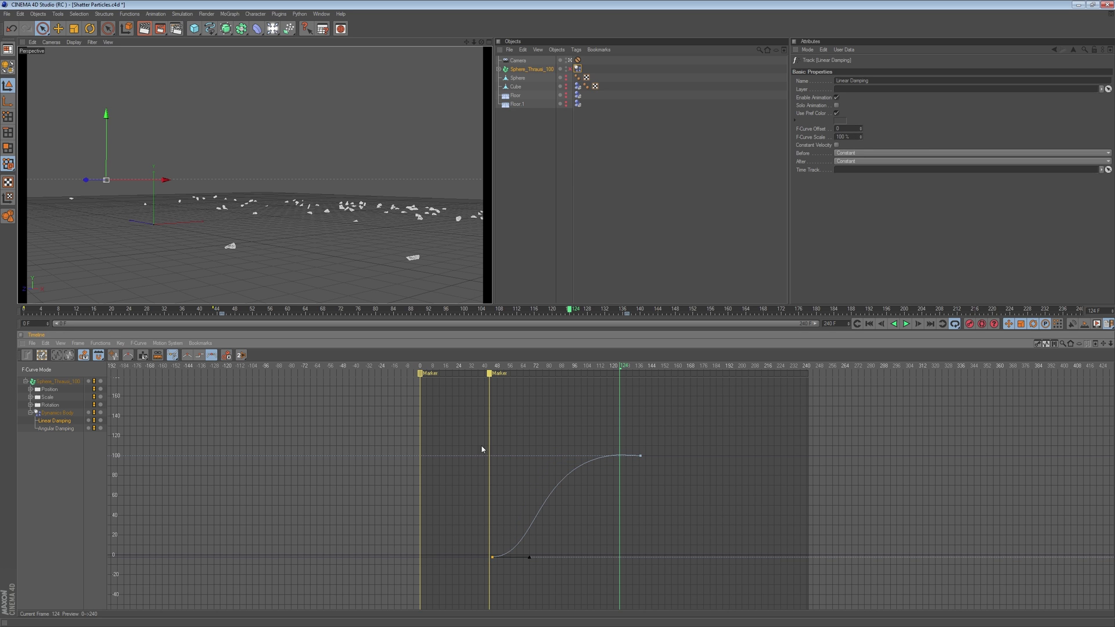
left_click(642, 457)
left_click_drag(563, 451, 521, 441)
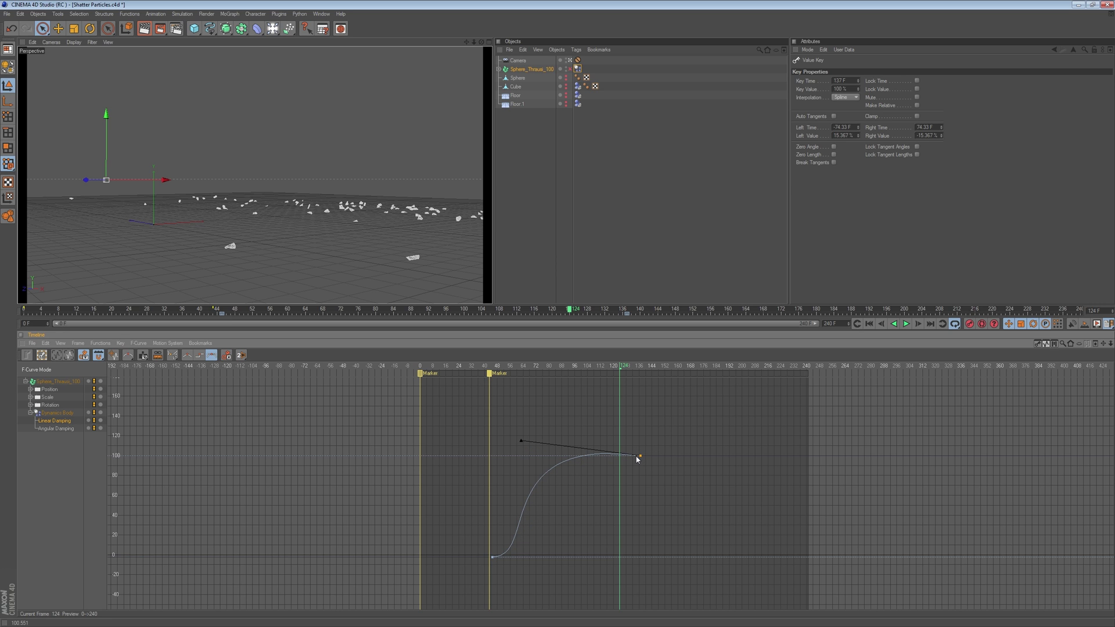
left_click_drag(640, 458, 670, 458)
- Replay the simulation from frame 0 and stop once the fragments settle
left_click(870, 324)
left_click(904, 324)
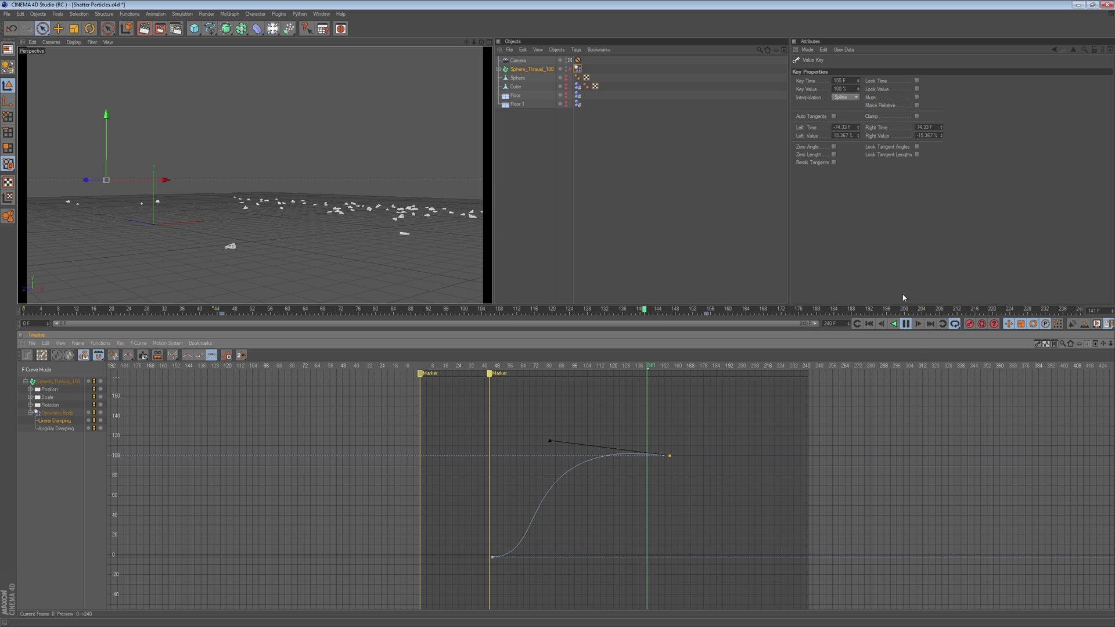
left_click(906, 323)
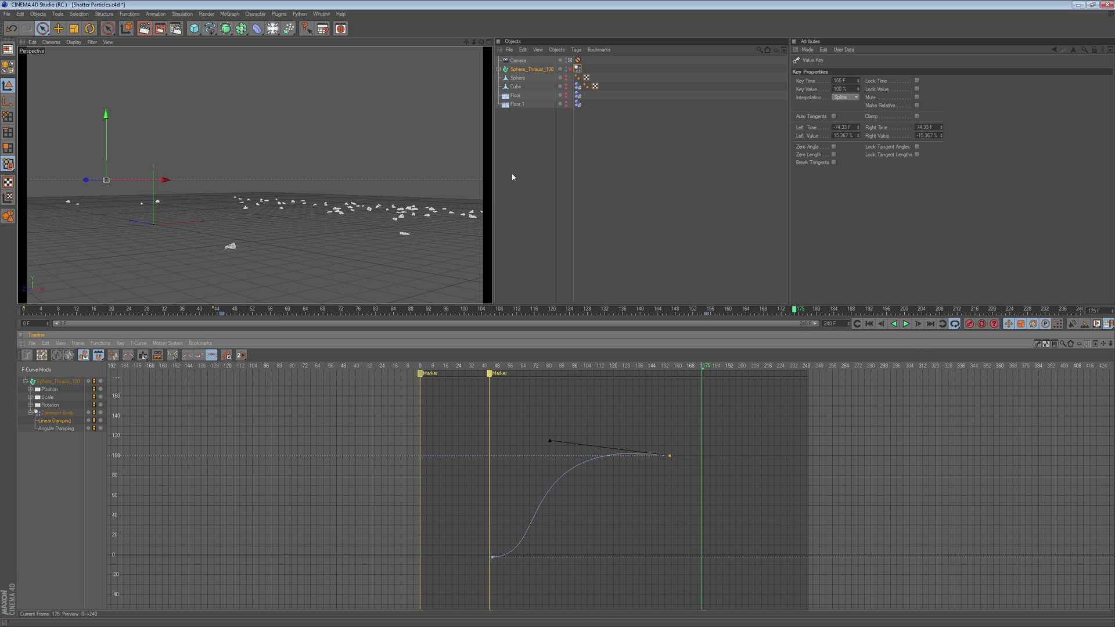
- Switch back to the Startup layout and play the shatter simulation from frame 0
left_click(321, 13)
mouse_move(355, 30)
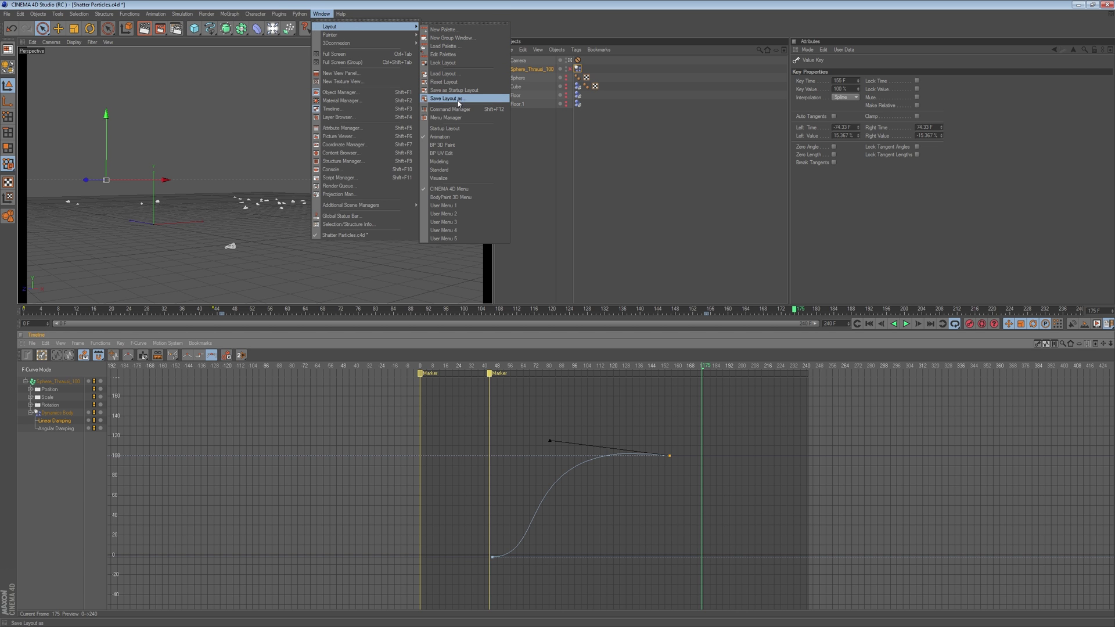
left_click(445, 128)
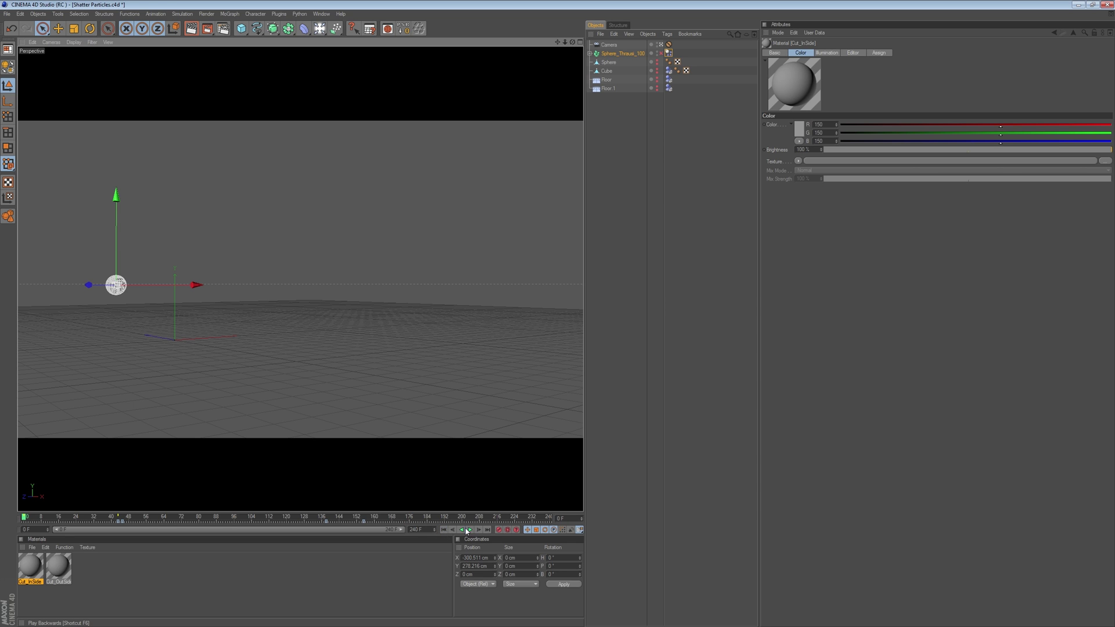
left_click(444, 529)
left_click(470, 530)
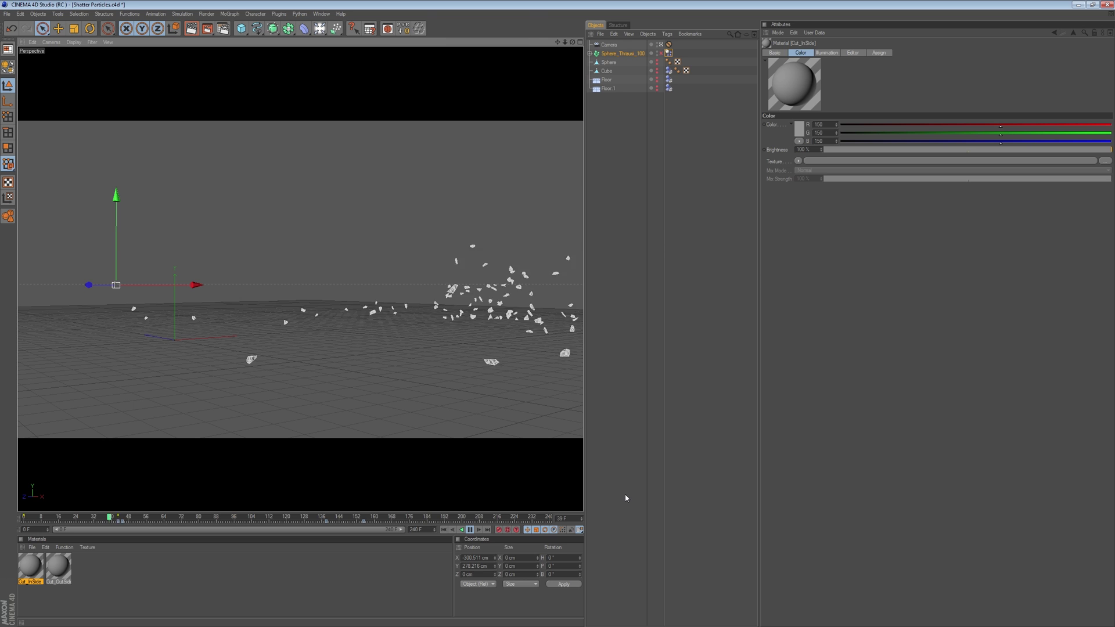
- Show the Dynamics Body tag's Force settings and return Linear Damping to 100%
left_click(668, 54)
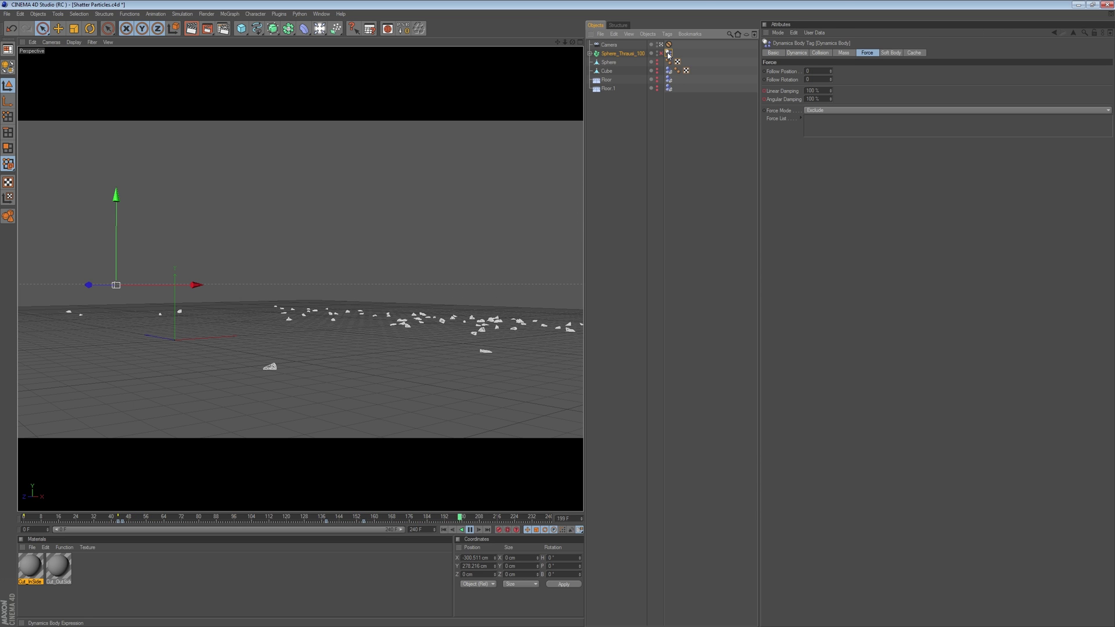
left_click(867, 53)
left_click_drag(830, 92, 267, 533)
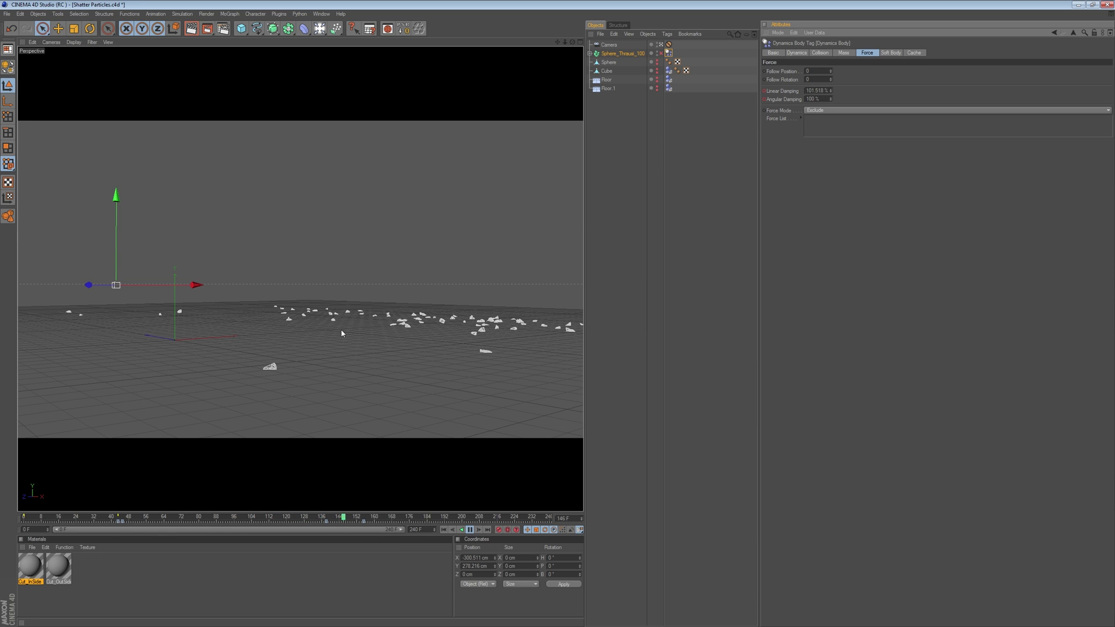
left_click_drag(342, 333, 193, 408)
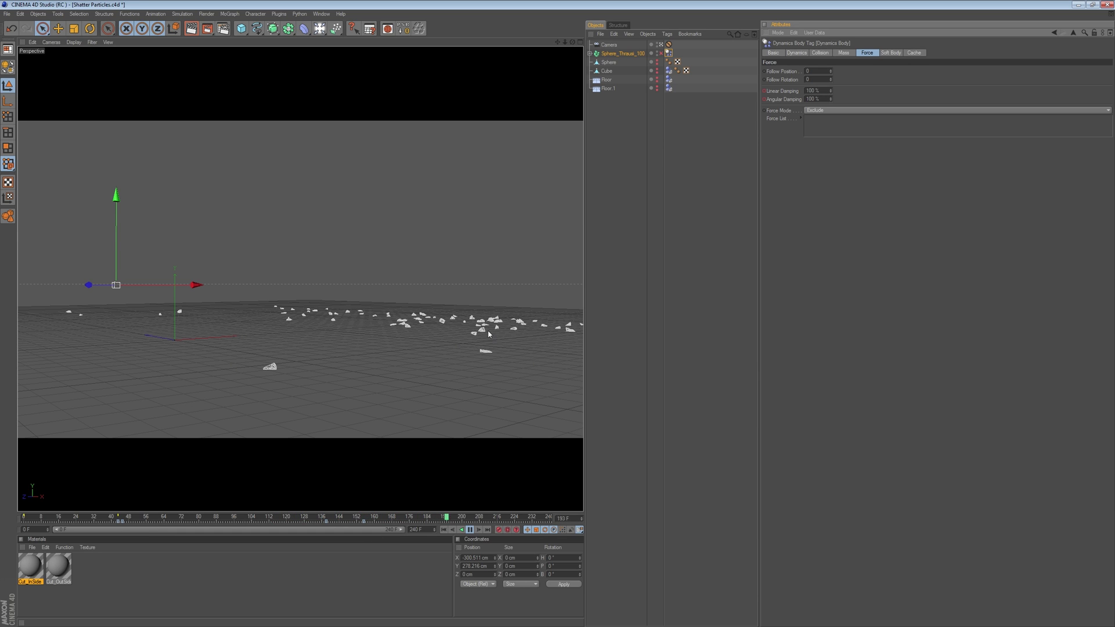